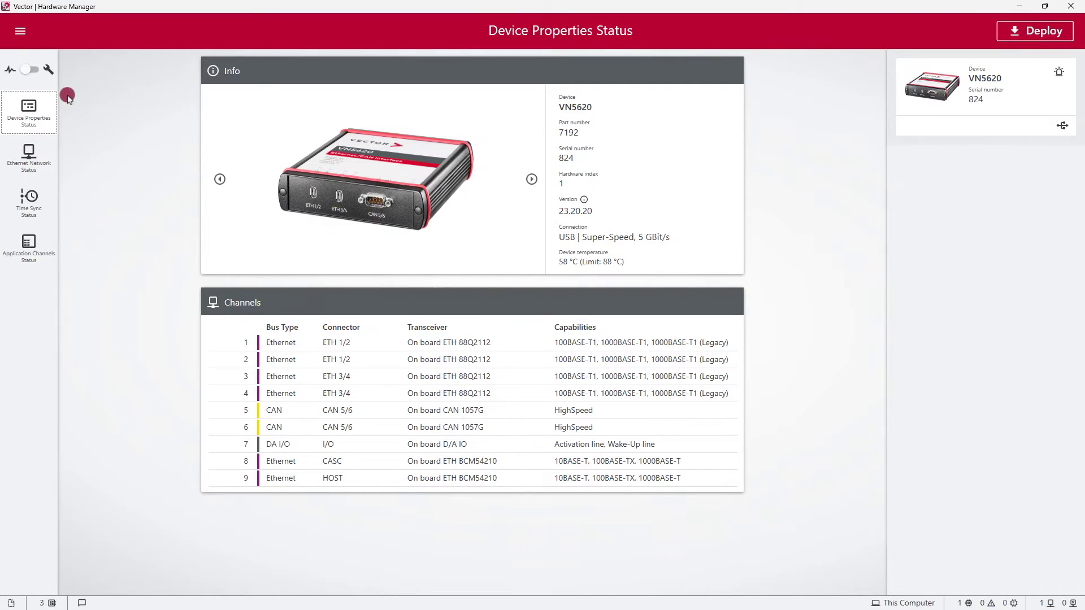
# In configuration mode, set the VN5620's CASC port to USB Adapter with IP 192.168.0.3.
pyautogui.click(31, 72)
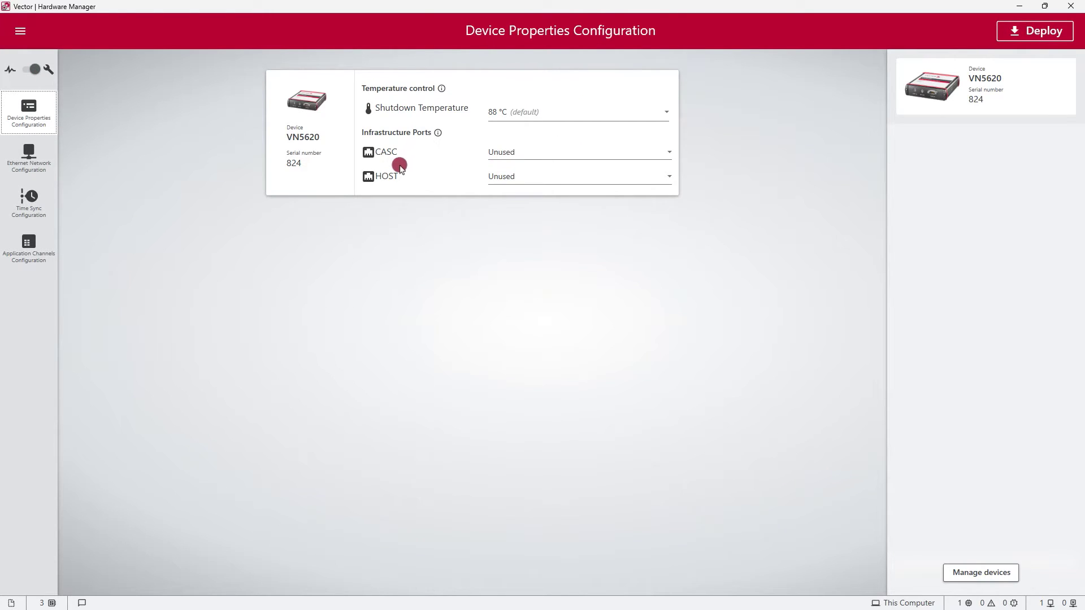
pyautogui.click(519, 157)
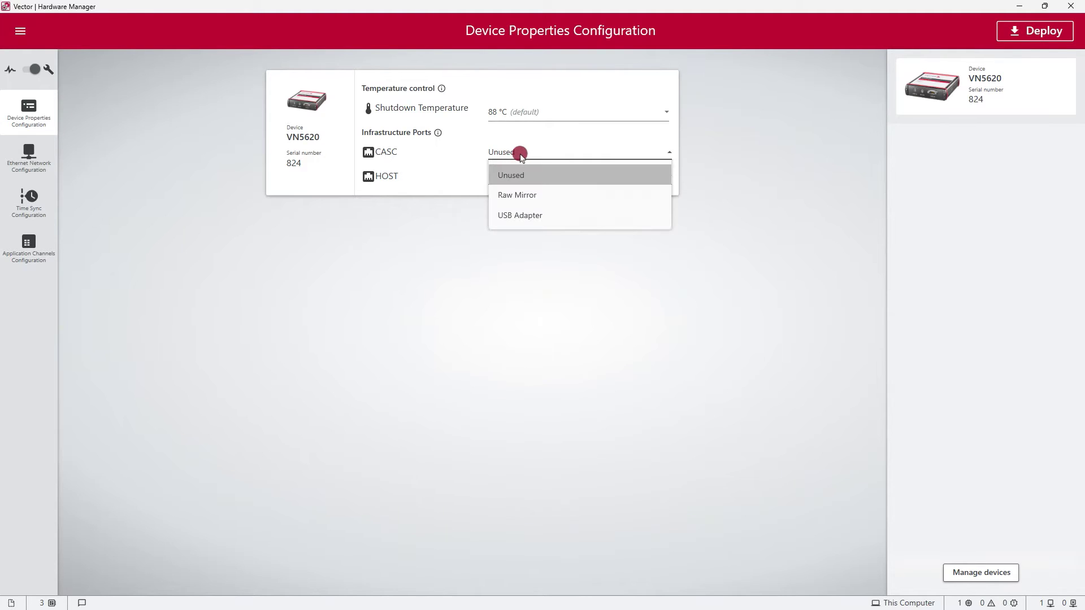
pyautogui.click(523, 217)
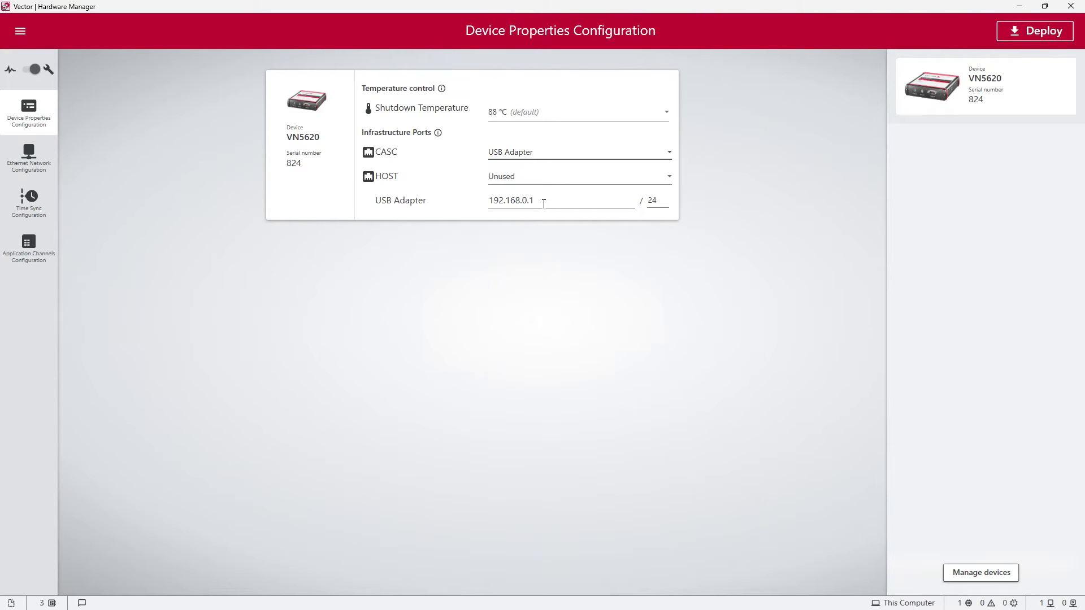
pyautogui.click(545, 201)
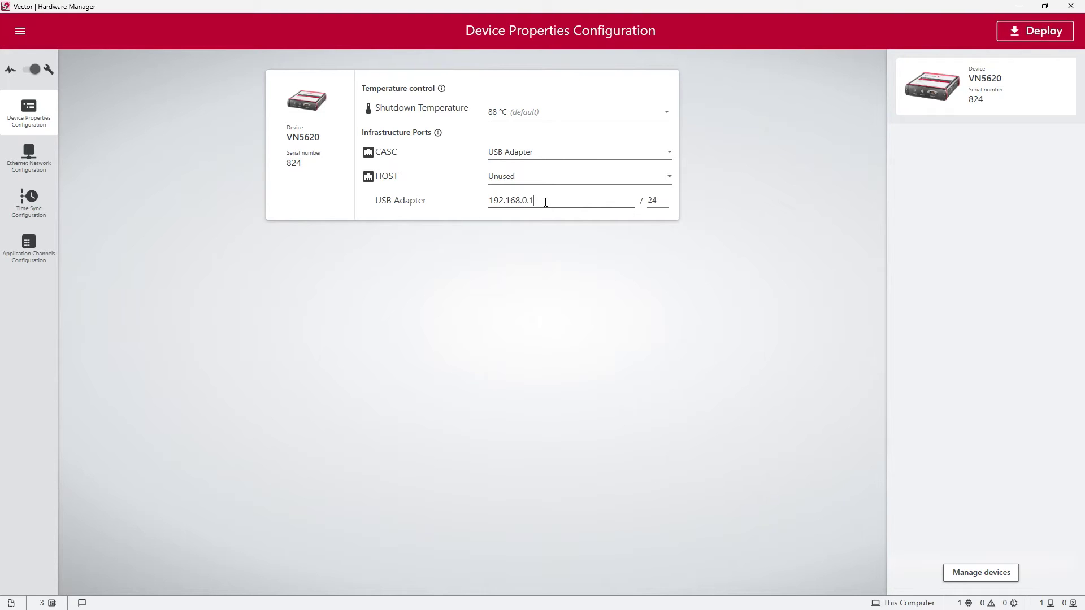
pyautogui.press('BackSpace')
pyautogui.write('3')
# Deploy the edited device properties, with CASC on USB Adapter, to the VN5620.
pyautogui.click(1024, 34)
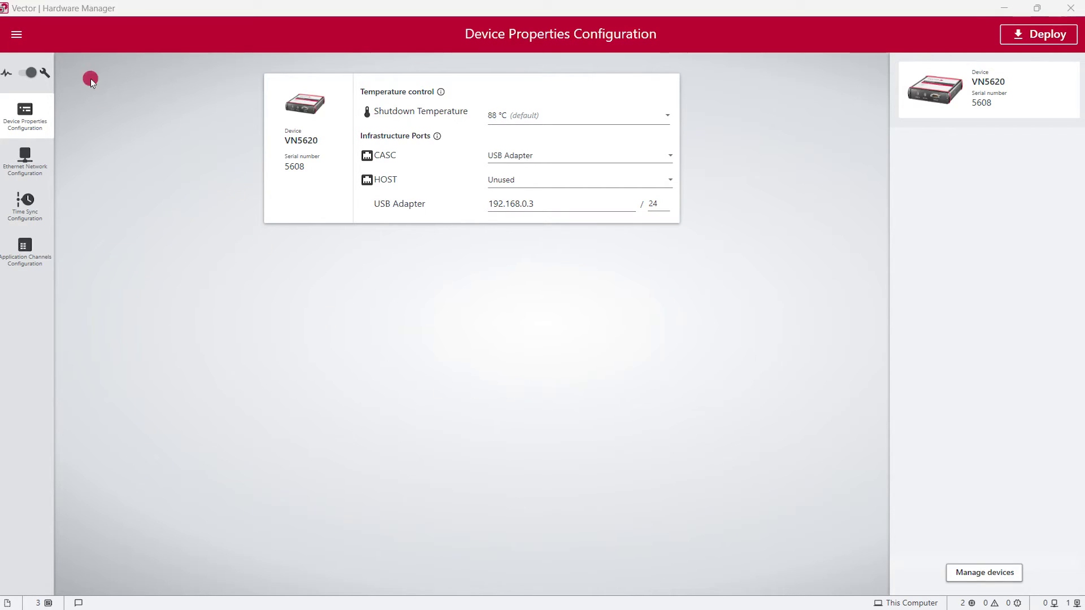
# Connect the VN5430 at 192.168.0.1 from Network Devices and return to the configuration page.
pyautogui.click(22, 37)
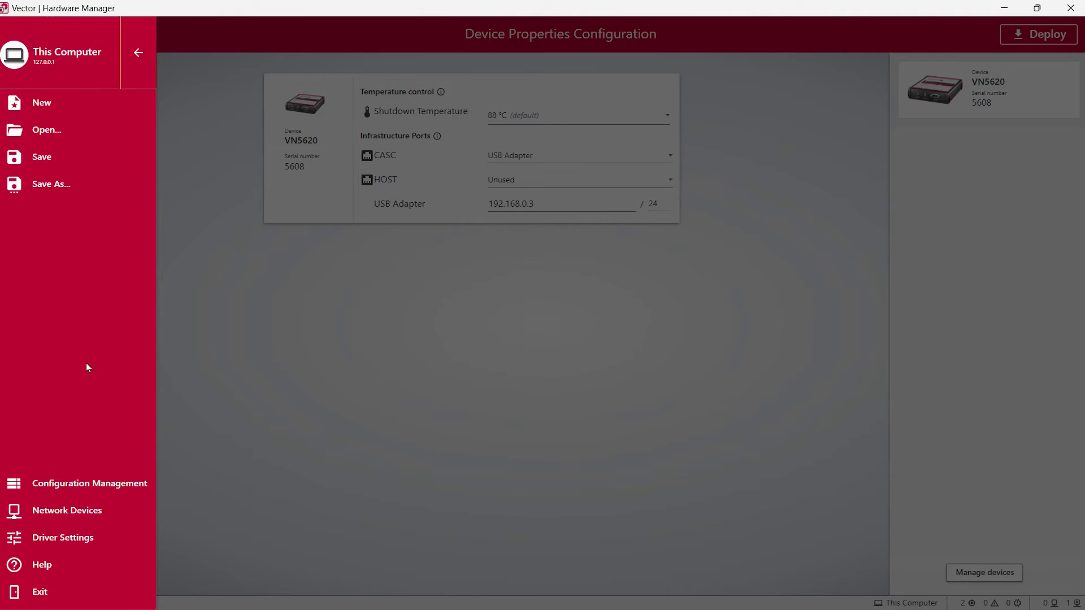
pyautogui.click(123, 514)
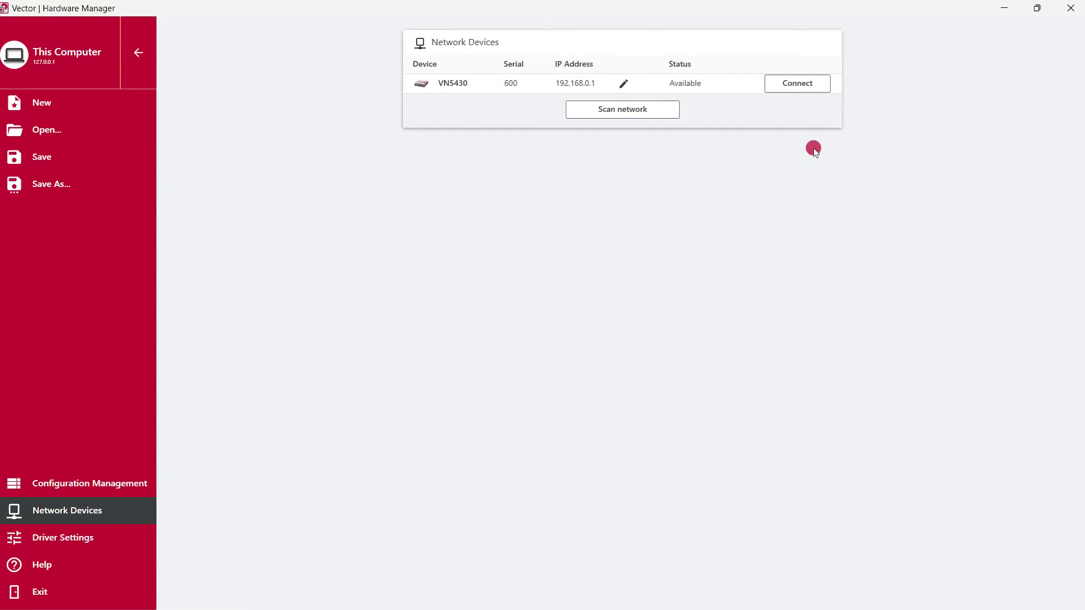
pyautogui.click(822, 93)
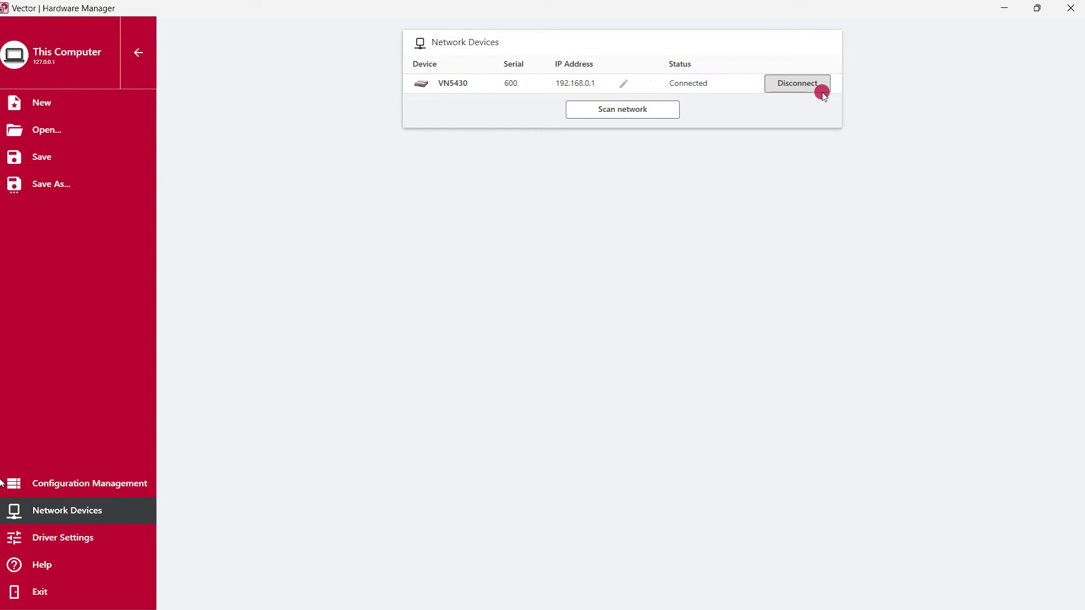
pyautogui.click(132, 67)
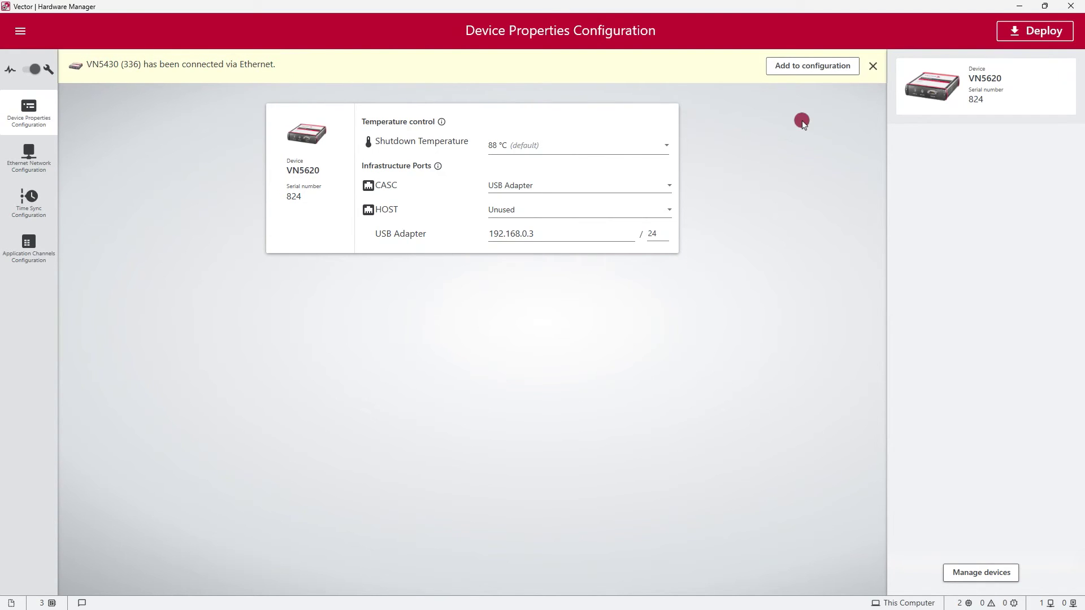
# Add the connected VN5430 (serial 336) to the configuration from its connection banner.
pyautogui.click(811, 68)
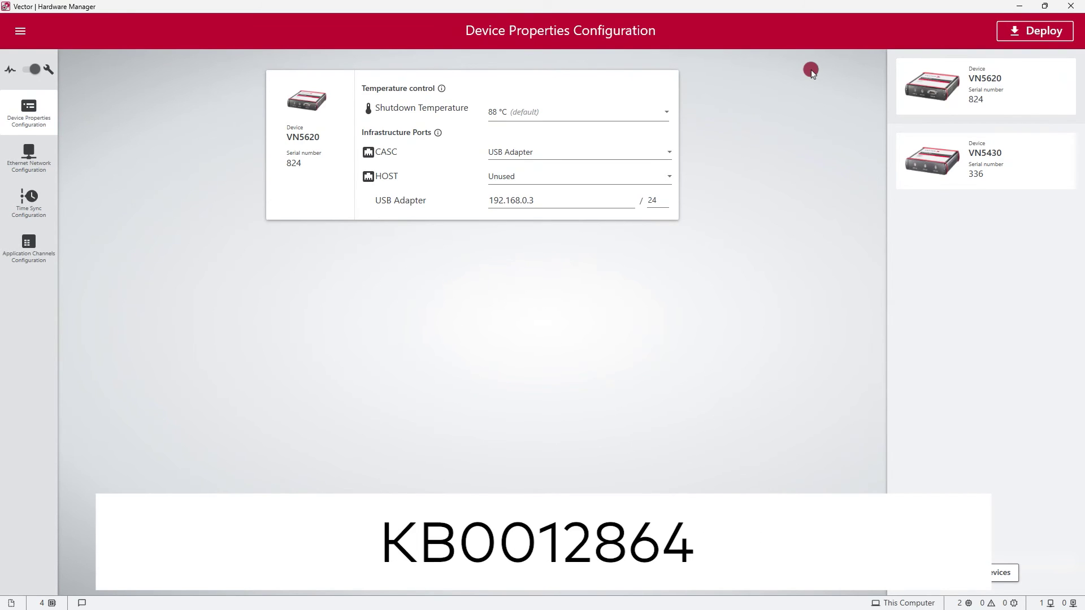
pyautogui.doubleClick(653, 201)
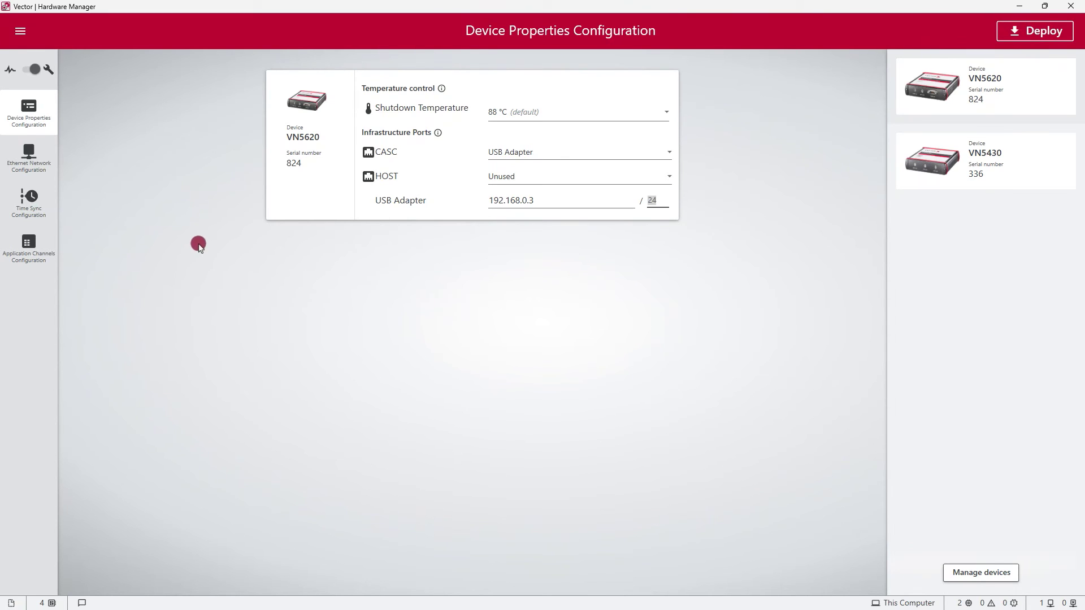
# Place the VN5620 on the time sync canvas and attach the VN5430 to its PTP port.
pyautogui.click(33, 210)
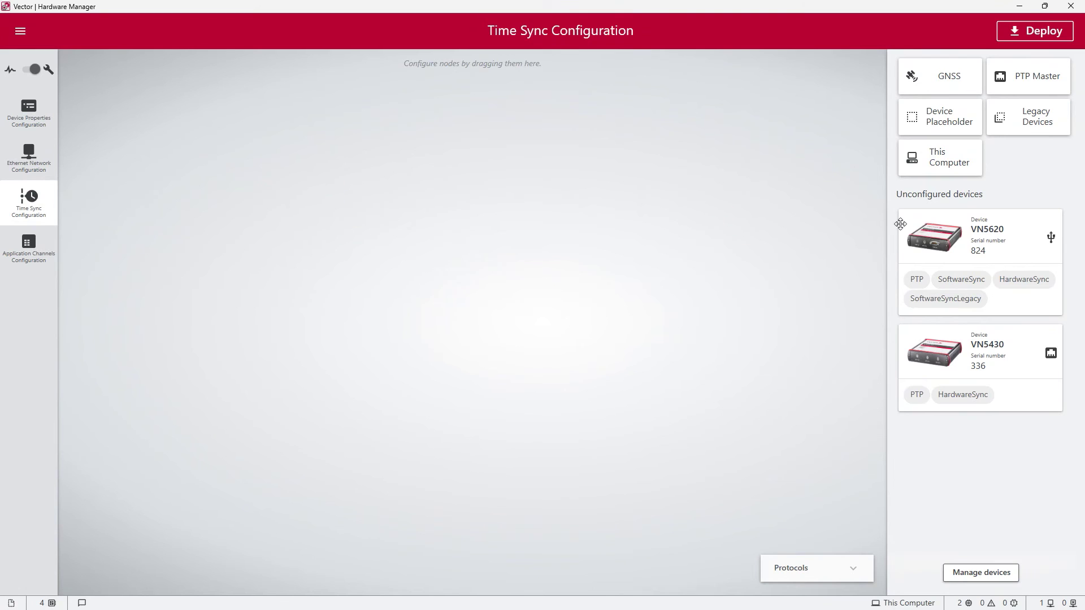
pyautogui.moveTo(941, 235); pyautogui.dragTo(102, 144)
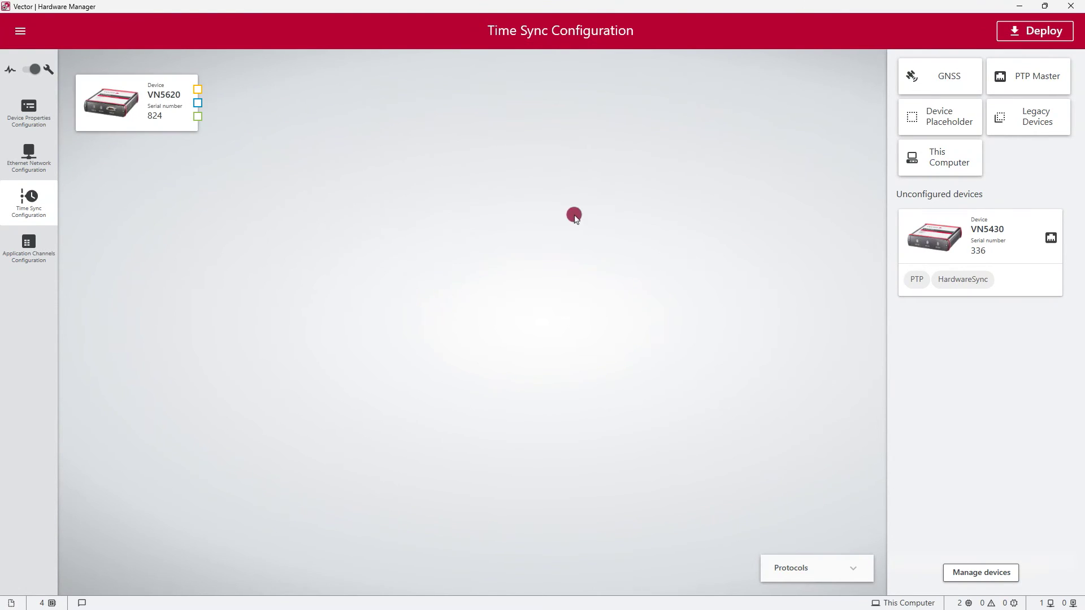
pyautogui.moveTo(971, 232); pyautogui.dragTo(979, 237)
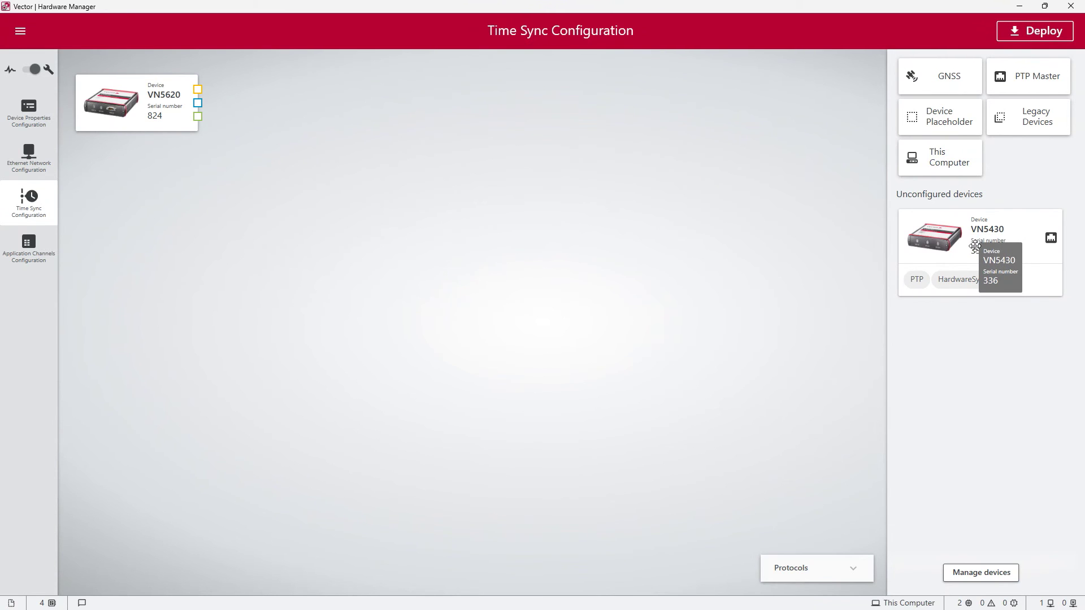
pyautogui.moveTo(974, 246); pyautogui.dragTo(204, 111)
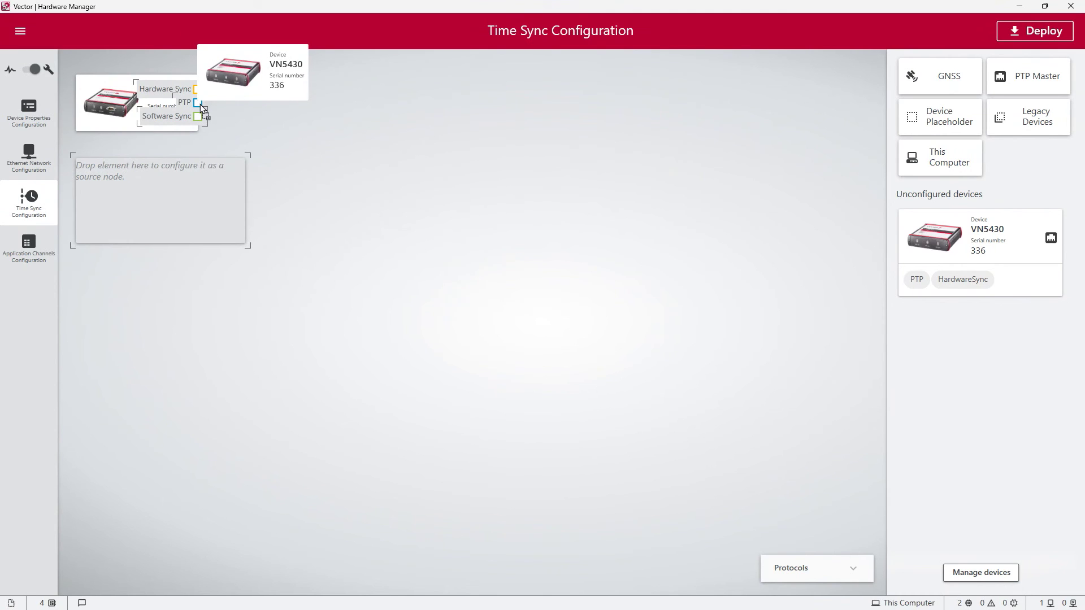
pyautogui.moveTo(203, 110); pyautogui.dragTo(202, 108)
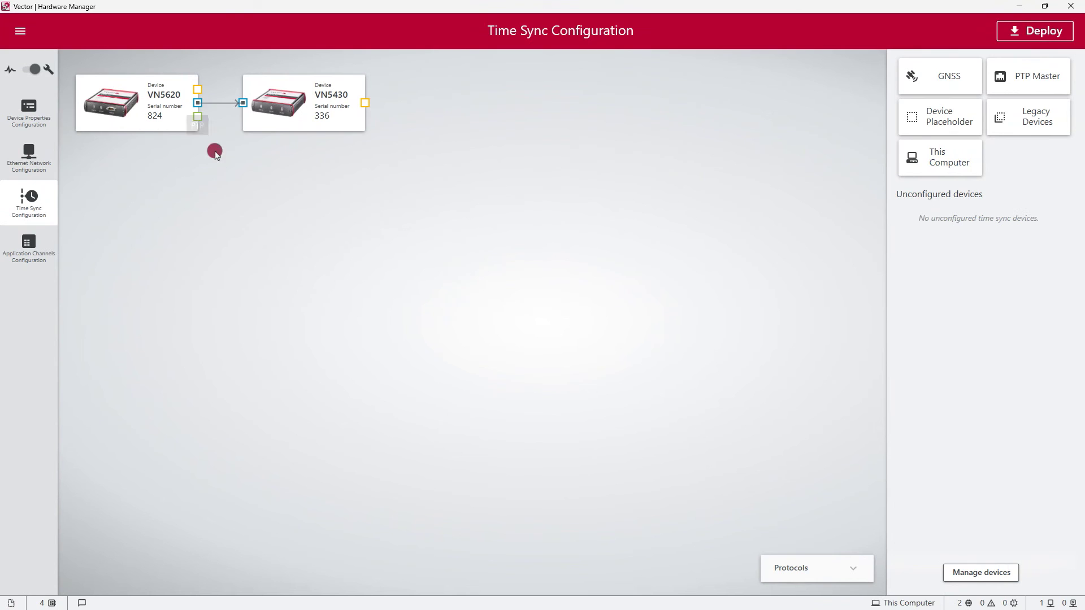
# Deploy the PTP time sync to both devices, dismiss the success report, and show TimeSync Status.
pyautogui.click(1022, 38)
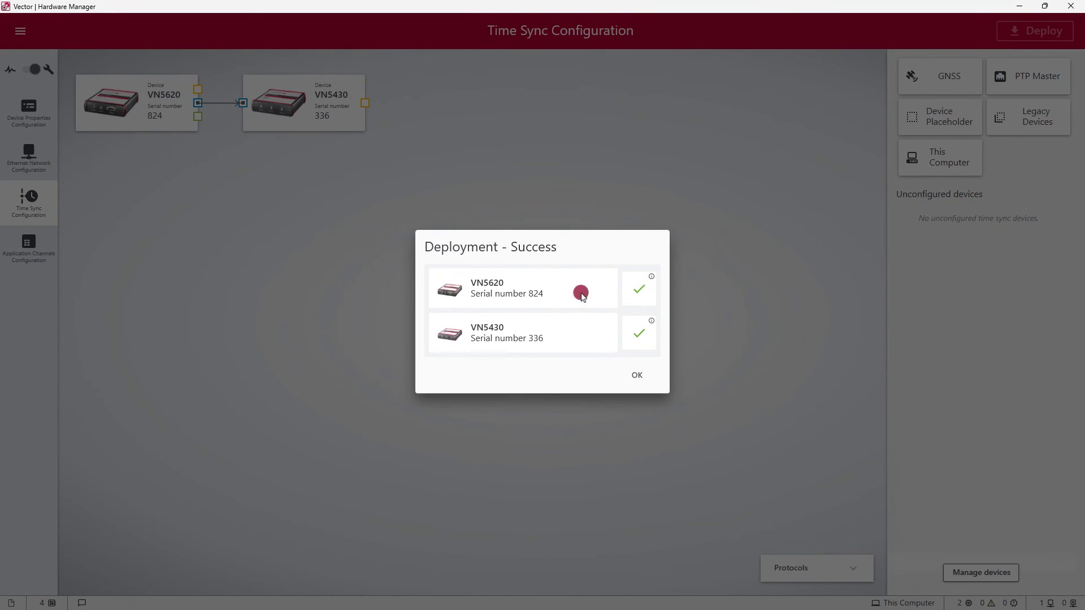
pyautogui.click(637, 376)
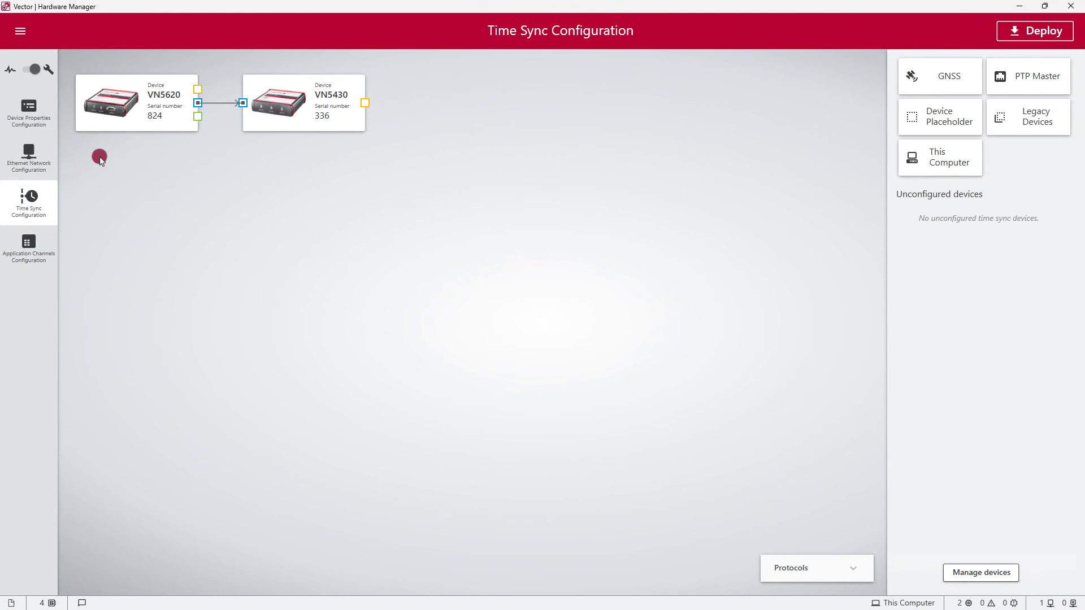
pyautogui.click(37, 72)
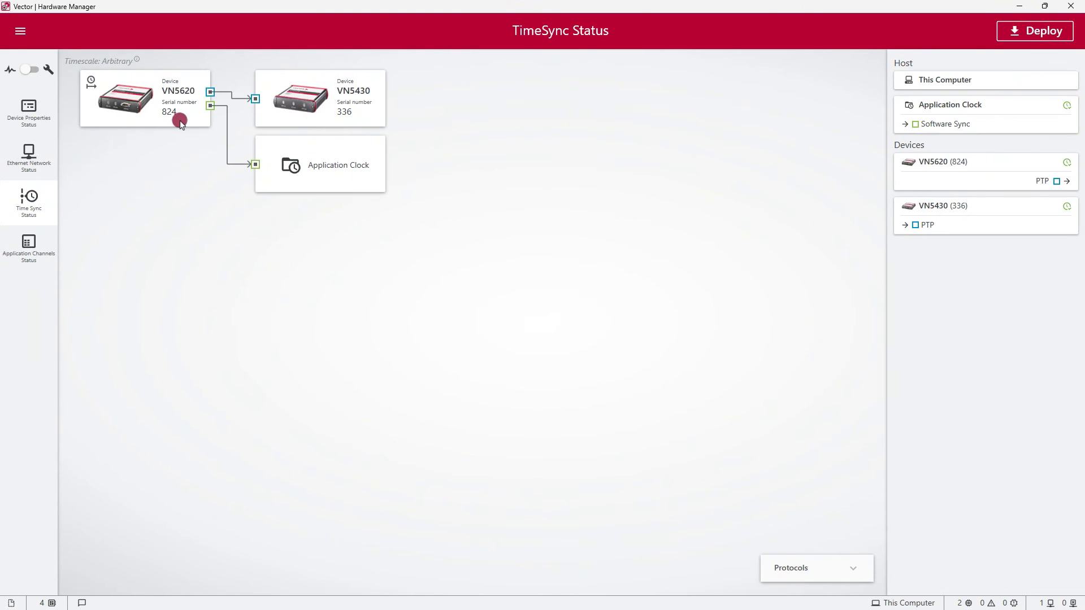